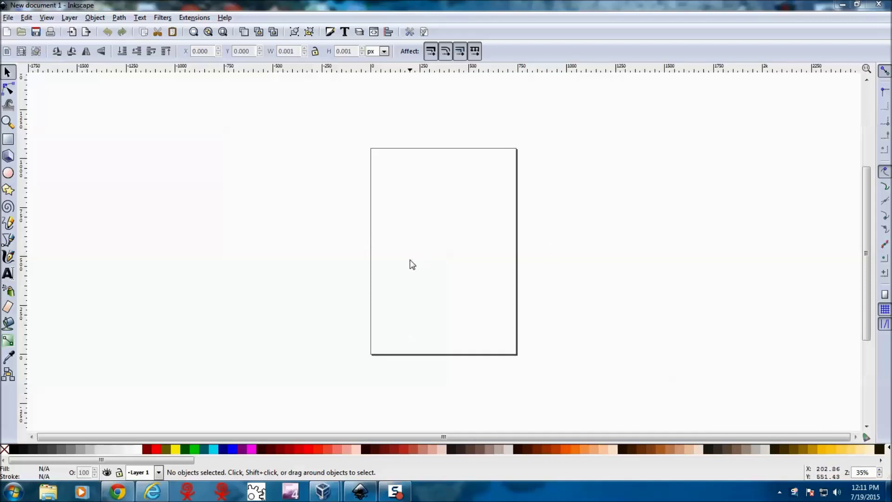
Set both the document's default units and its custom page size units to inches in Document Properties
{"action": "left_click", "coordinate": [7, 17]}
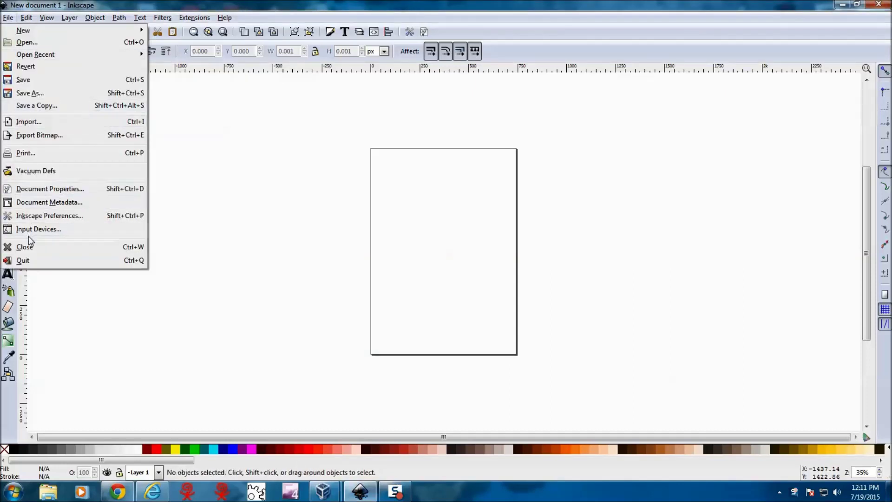
{"action": "left_click", "coordinate": [37, 189]}
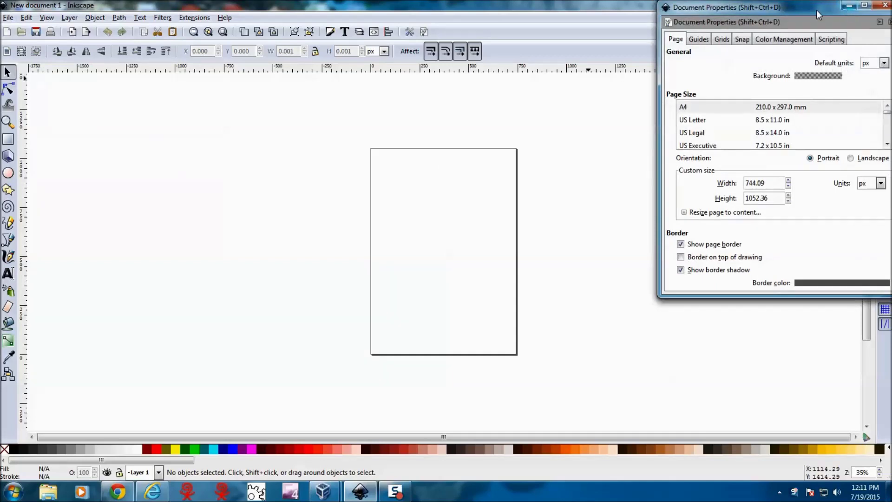
{"action": "left_click_drag", "start_coordinate": [818, 14], "coordinate": [708, 37]}
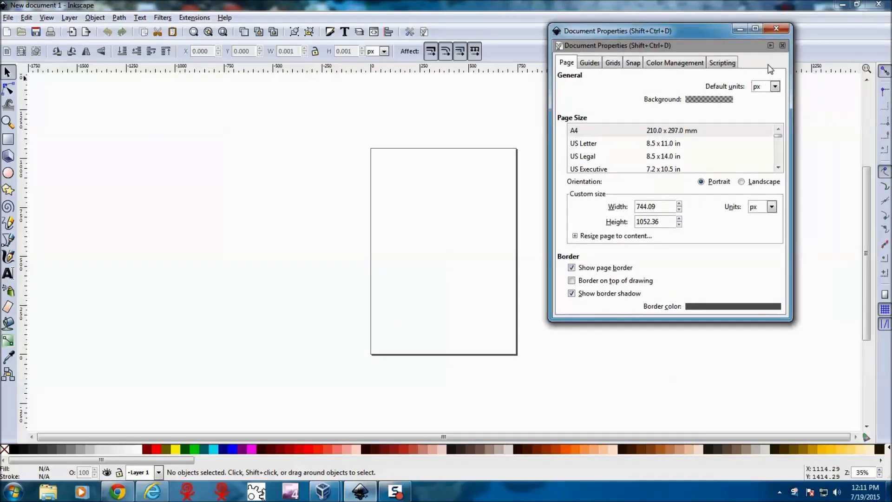
{"action": "left_click", "coordinate": [774, 87]}
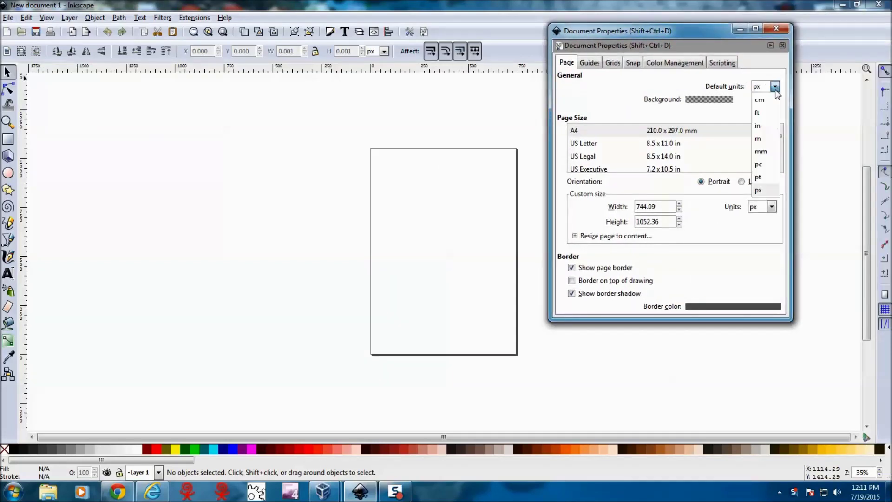
{"action": "left_click", "coordinate": [761, 125]}
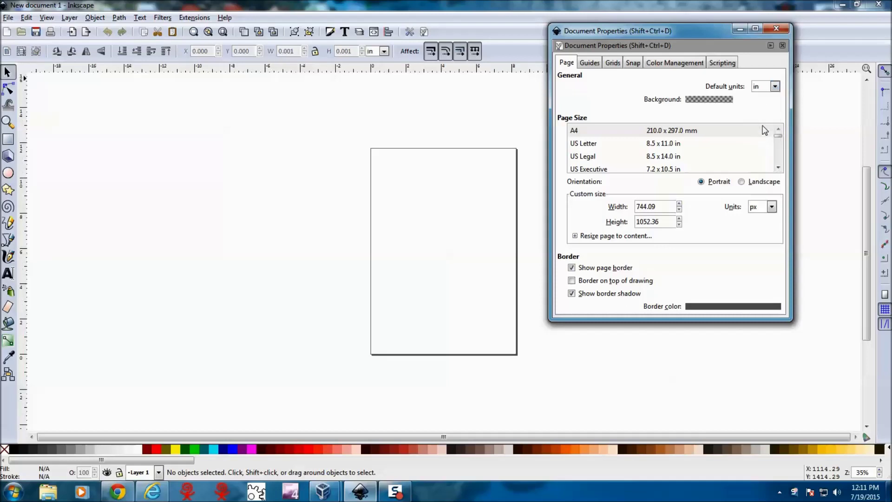
{"action": "left_click", "coordinate": [772, 207]}
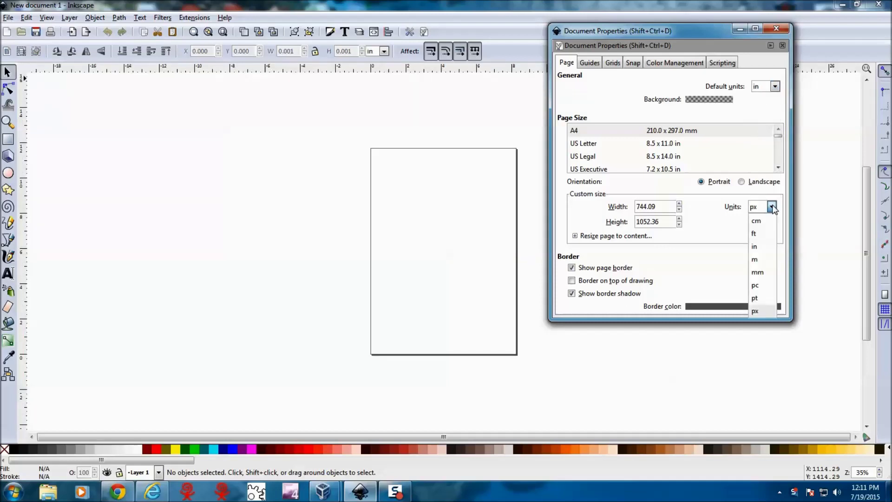
{"action": "left_click", "coordinate": [760, 247]}
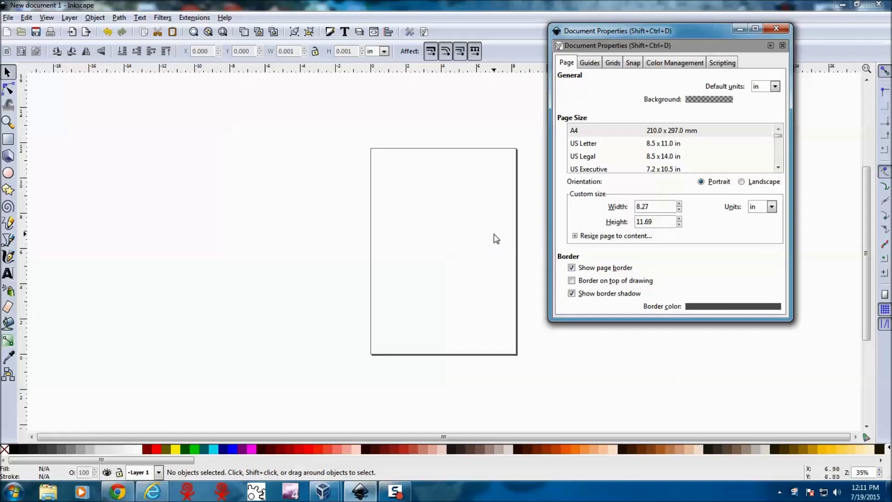
Set the custom page size to 3.5 in wide and 2 in high, and close Document Properties
{"action": "left_click_drag", "start_coordinate": [655, 208], "coordinate": [625, 201]}
{"action": "type", "text": "3.5"}
{"action": "key", "text": "Return"}
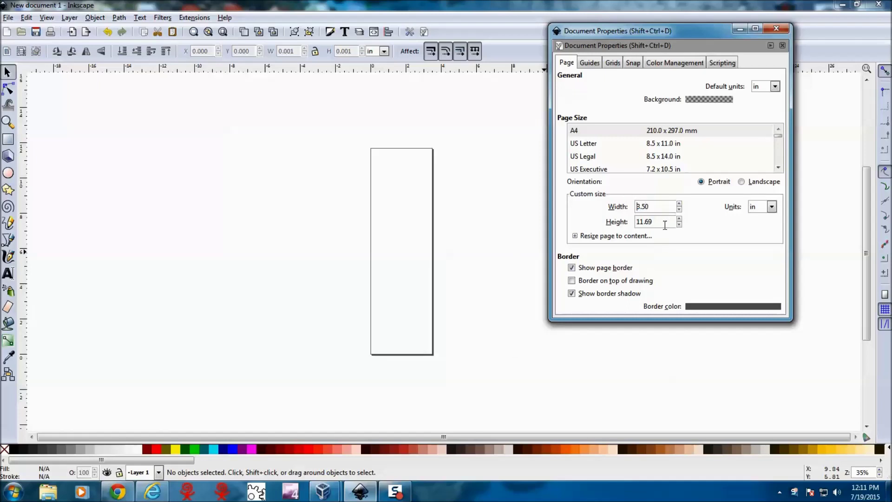
{"action": "left_click_drag", "start_coordinate": [654, 222], "coordinate": [615, 219]}
{"action": "type", "text": "2"}
{"action": "key", "text": "Return"}
{"action": "left_click", "coordinate": [776, 28]}
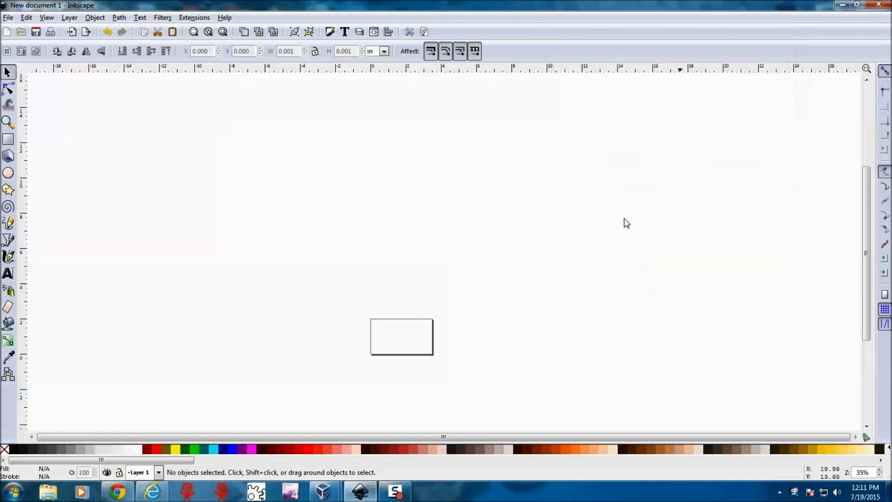
Zoom in on the small blank page and centre it in the view to inspect its outline
{"action": "scroll", "coordinate": [865, 246], "scroll_direction": "down", "scroll_amount": 3}
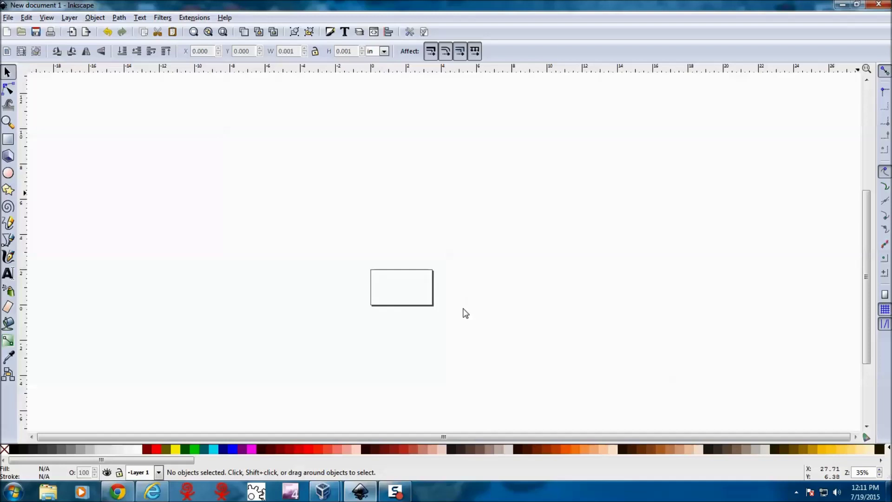
{"action": "key", "text": "plus"}
{"action": "key", "text": "plus"}
{"action": "key", "text": "plus"}
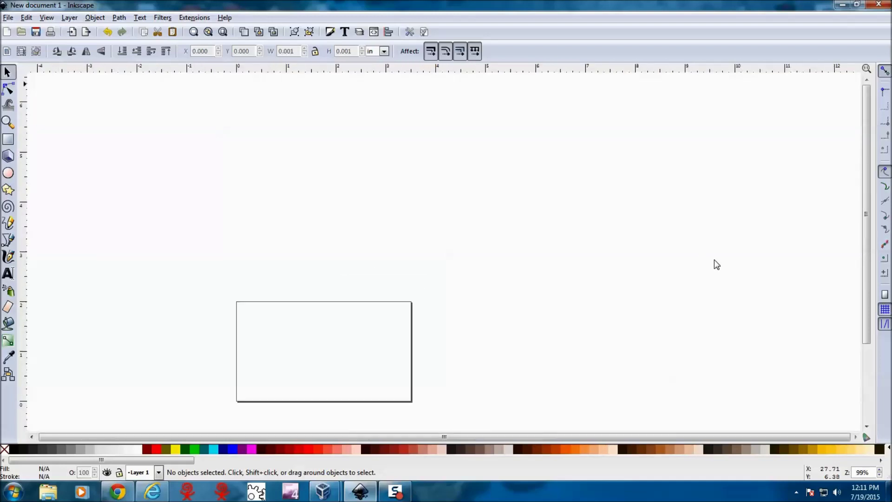
{"action": "left_click_drag", "start_coordinate": [866, 197], "coordinate": [867, 271]}
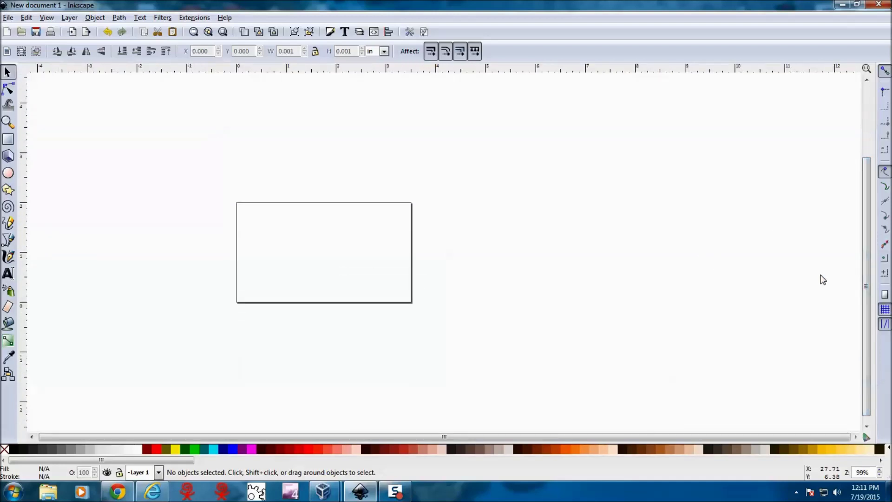
{"action": "left_click_drag", "start_coordinate": [514, 436], "coordinate": [512, 436]}
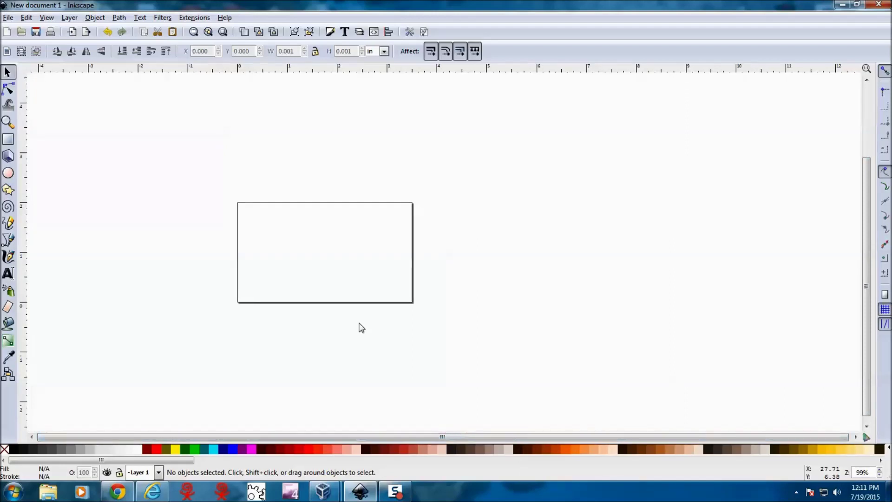
{"action": "key", "text": "plus"}
{"action": "key", "text": "plus"}
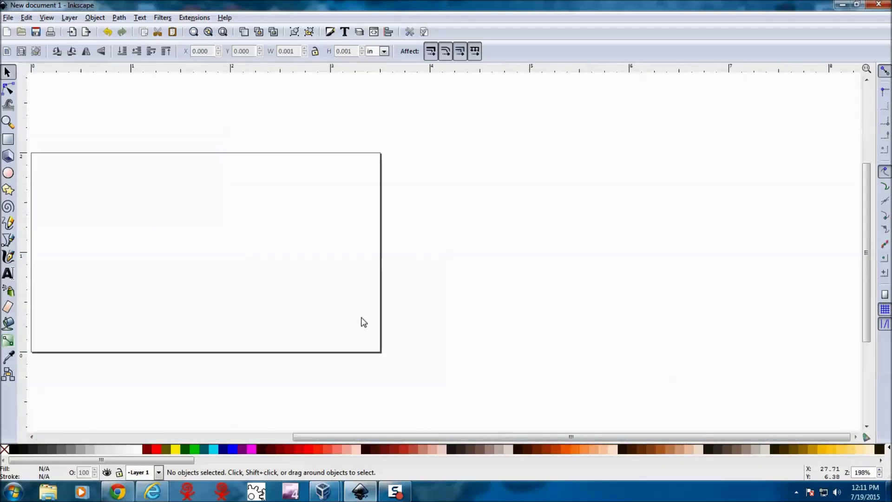
{"action": "left_click_drag", "start_coordinate": [391, 436], "coordinate": [237, 425]}
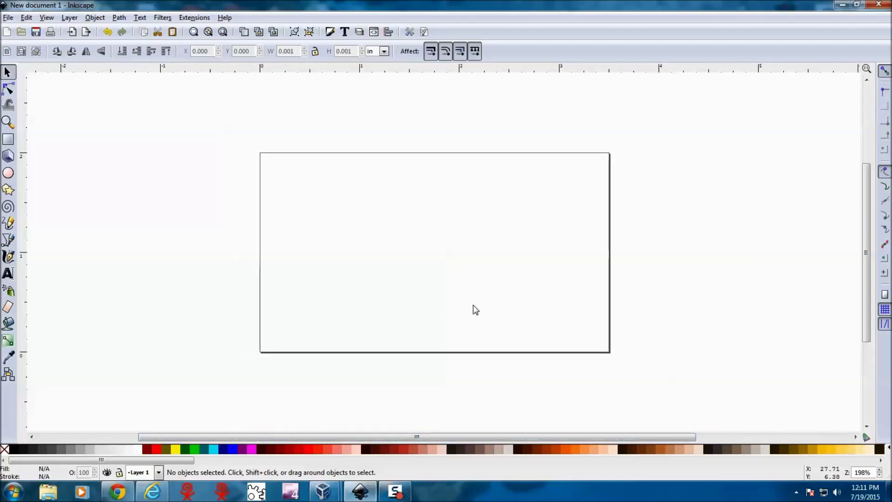
{"action": "mouse_move", "coordinate": [436, 438]}
{"action": "left_mouse_down"}
{"action": "mouse_move", "coordinate": [415, 439]}
{"action": "mouse_move", "coordinate": [422, 434]}
{"action": "left_mouse_up"}
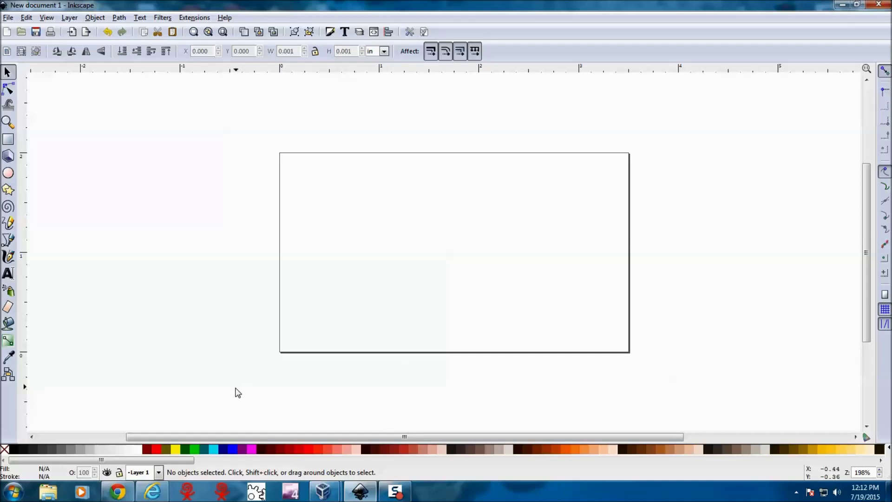
Paste the copied minion image and place it beside the page at about X -3.84, Y -0.81 in
{"action": "left_click_drag", "start_coordinate": [241, 437], "coordinate": [218, 437]}
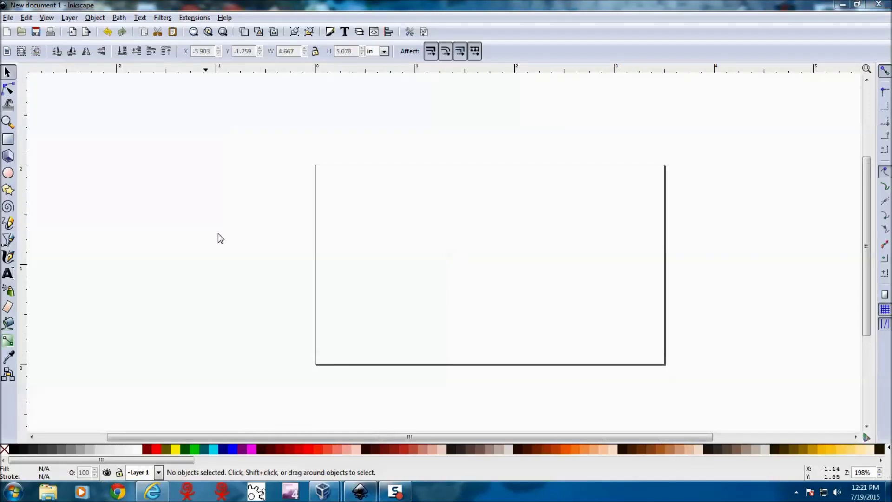
{"action": "left_click_drag", "start_coordinate": [256, 436], "coordinate": [236, 436]}
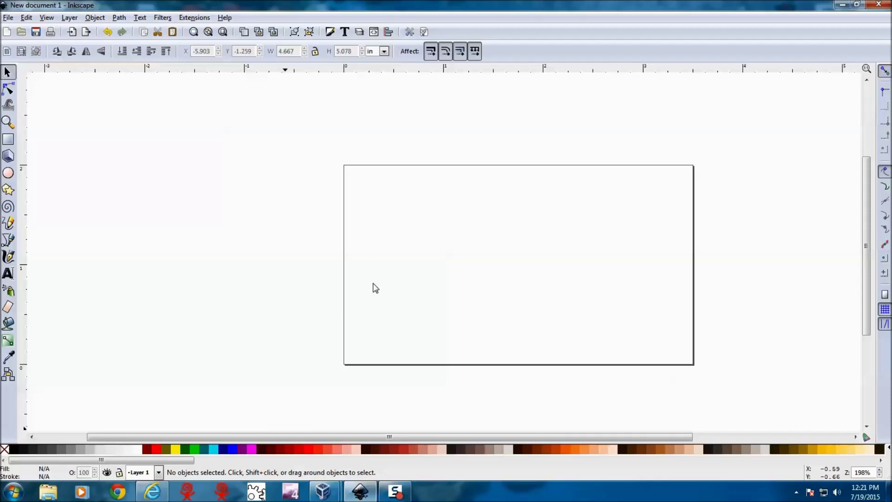
{"action": "left_click", "coordinate": [26, 17]}
{"action": "left_click", "coordinate": [41, 103]}
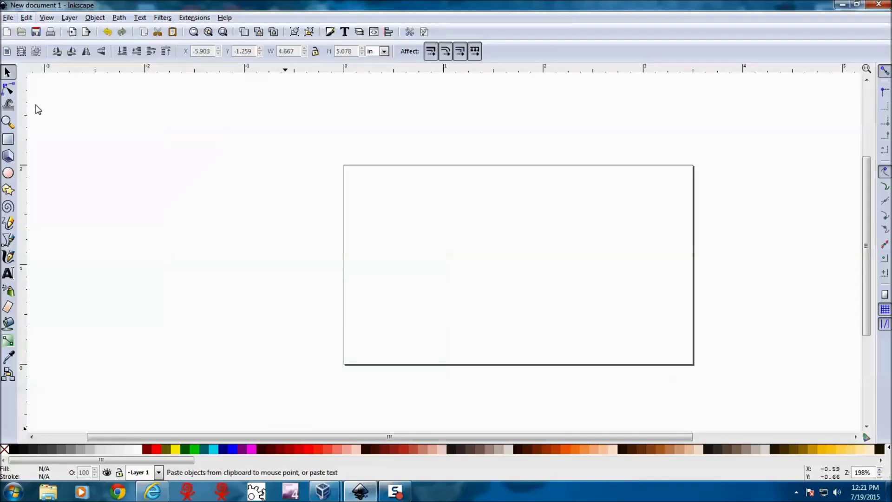
{"action": "left_click_drag", "start_coordinate": [86, 171], "coordinate": [248, 261]}
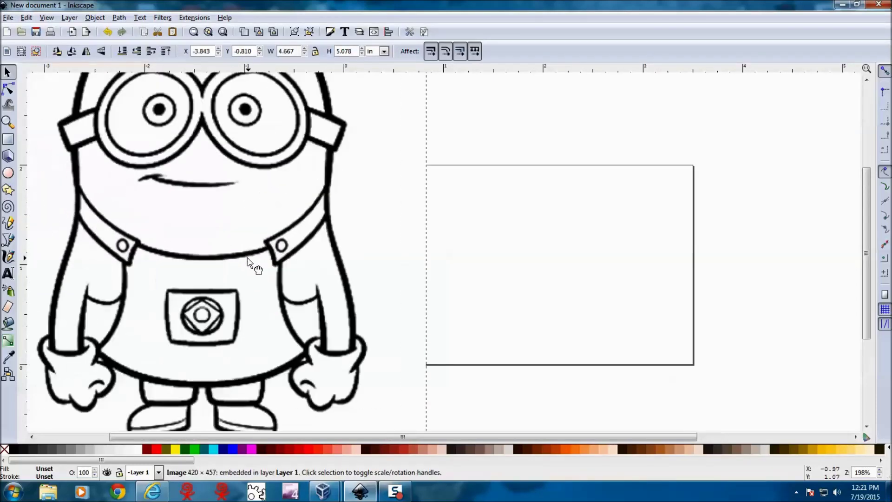
{"action": "key", "text": "minus"}
{"action": "key", "text": "minus"}
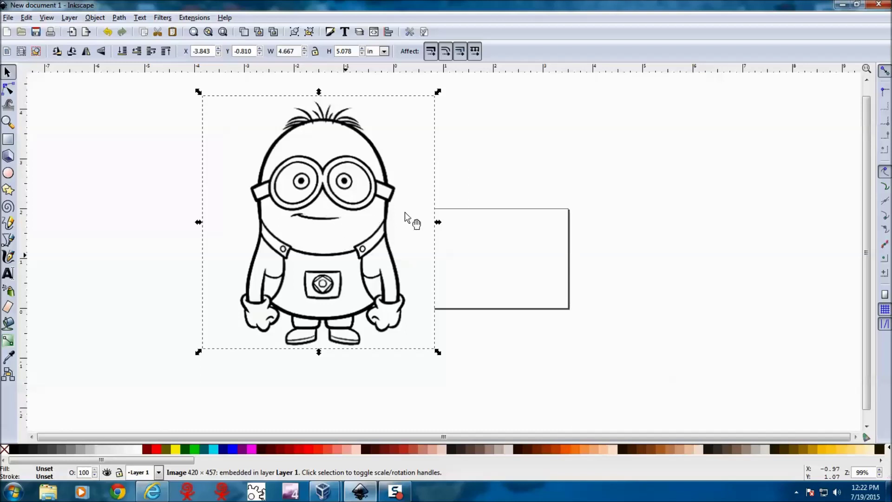
Trace the minion bitmap using Brightness cutoff at threshold 0.450 and move the traced path off the original to about X 3.47, Y -0.77 in
{"action": "left_click", "coordinate": [119, 18]}
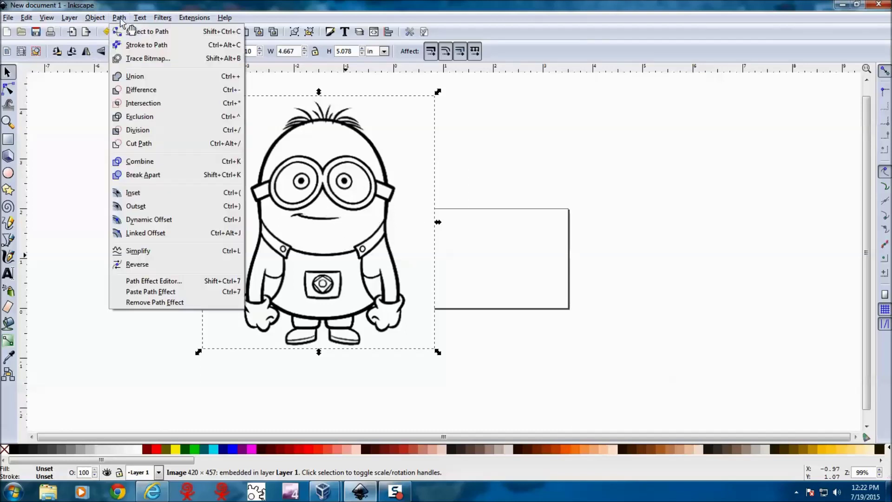
{"action": "left_click", "coordinate": [135, 58]}
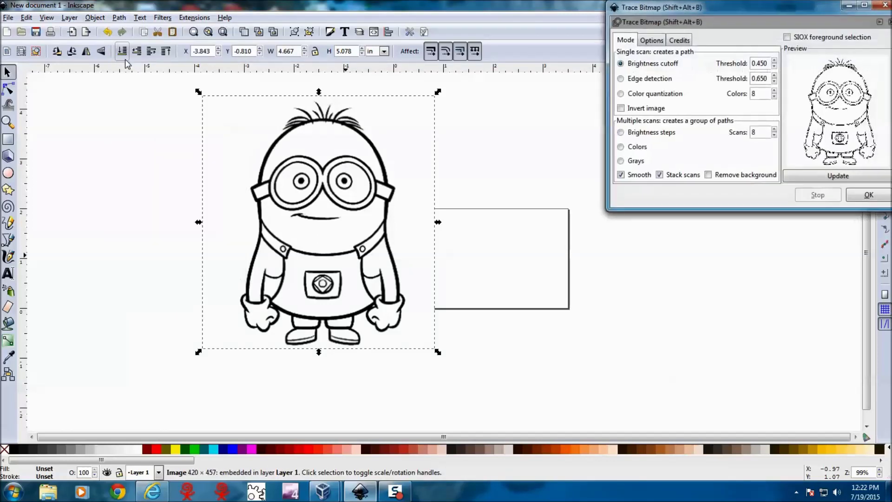
{"action": "left_click", "coordinate": [863, 195]}
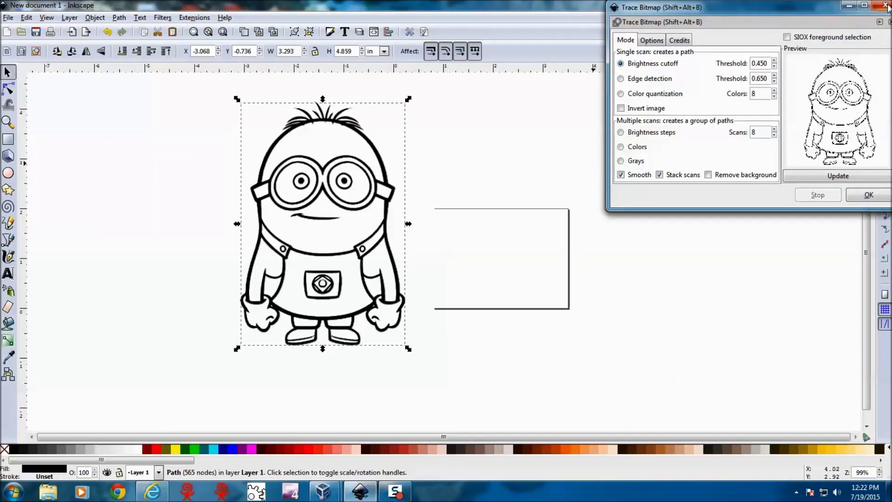
{"action": "left_click", "coordinate": [882, 5]}
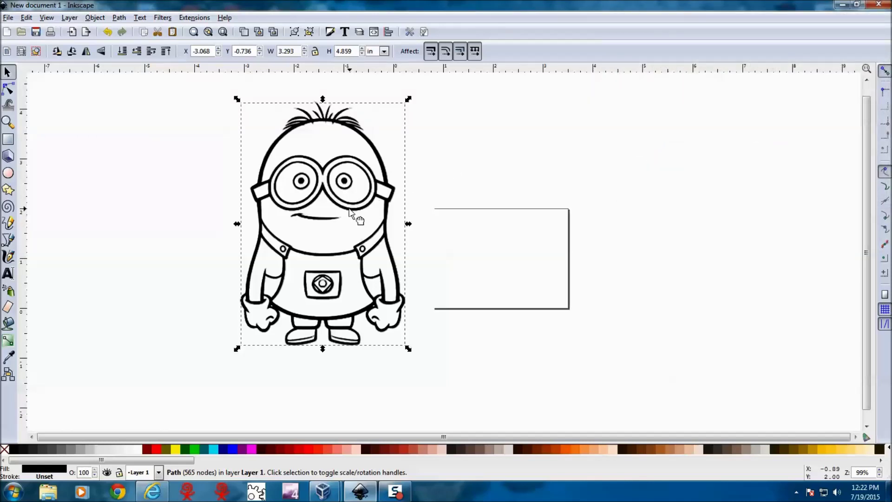
{"action": "mouse_move", "coordinate": [371, 210]}
{"action": "left_mouse_down"}
{"action": "mouse_move", "coordinate": [661, 224]}
{"action": "mouse_move", "coordinate": [701, 211]}
{"action": "left_mouse_up"}
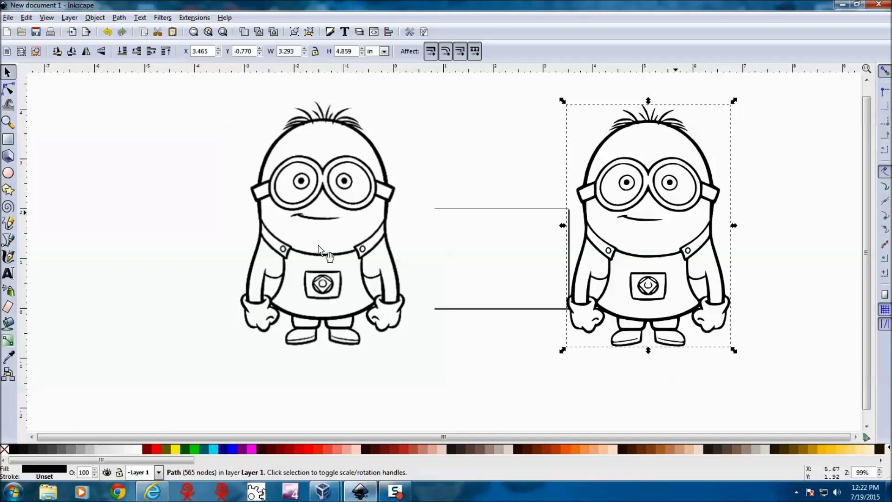
Compare the line quality of the two minions and delete the original bitmap on the page's left side
{"action": "key", "text": "plus"}
{"action": "key", "text": "plus"}
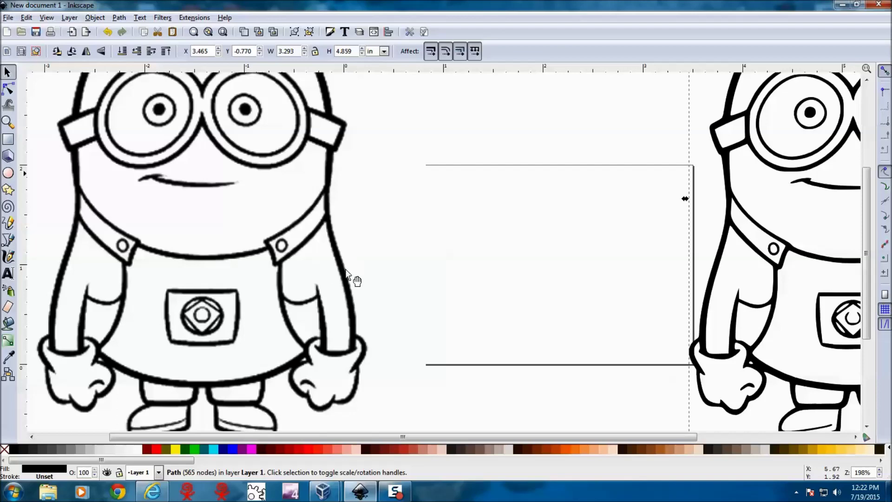
{"action": "key", "text": "minus"}
{"action": "key", "text": "minus"}
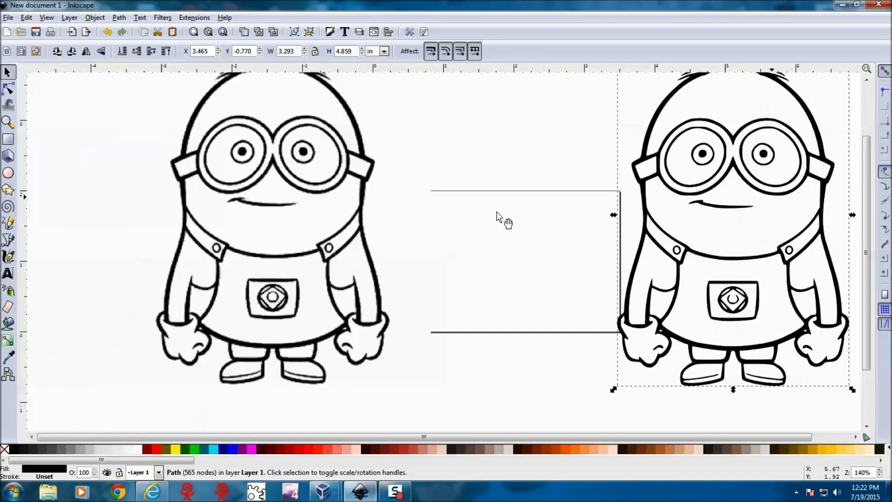
{"action": "key", "text": "Escape"}
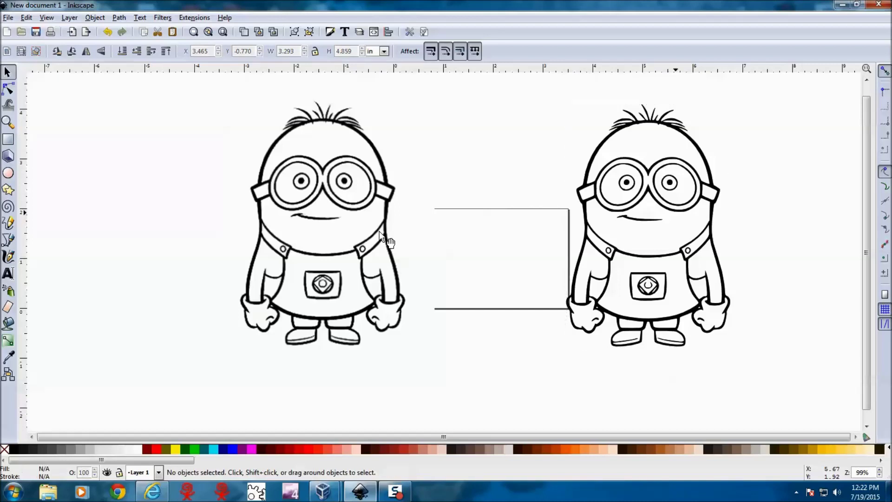
{"action": "left_click", "coordinate": [262, 206]}
{"action": "key", "text": "Delete"}
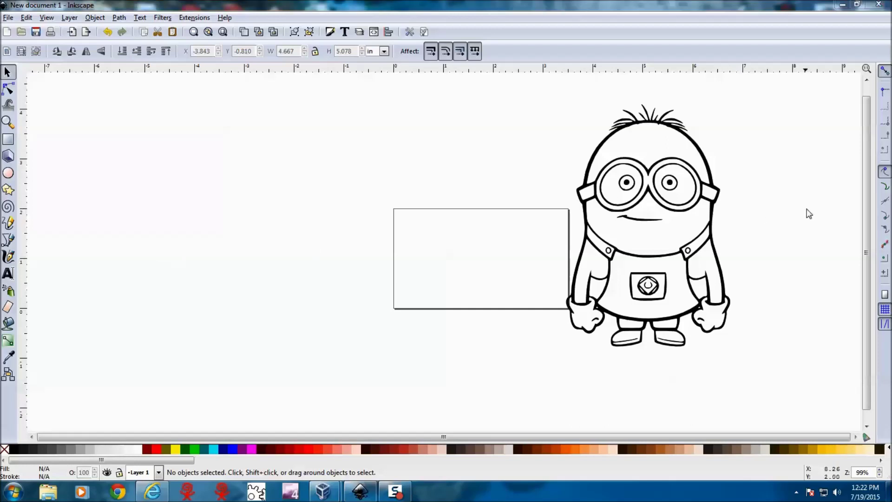
Scale the traced minion down to about 1.81 in wide and 2.88 in high
{"action": "left_click", "coordinate": [583, 222]}
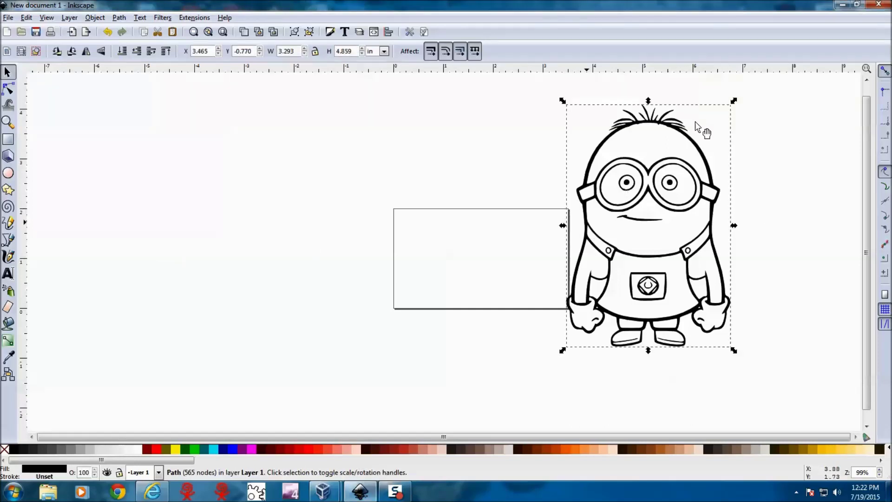
{"action": "left_click_drag", "start_coordinate": [734, 100], "coordinate": [661, 201]}
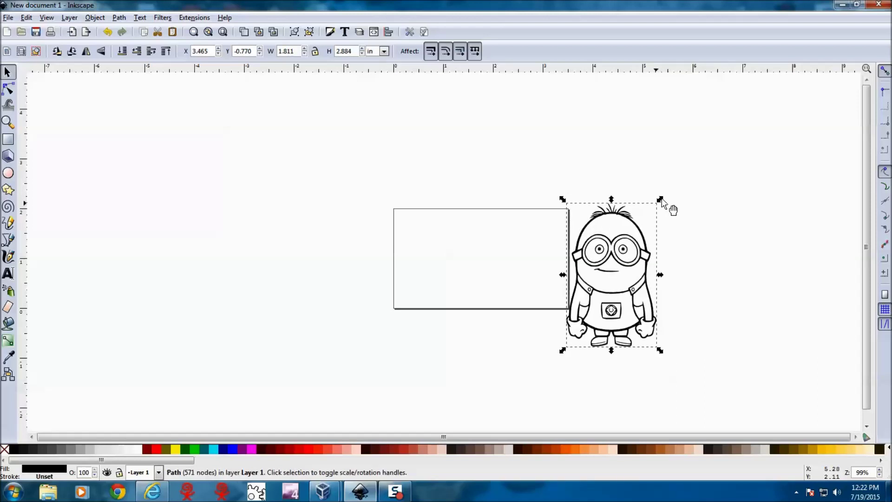
Rotate the minion 90 degrees counterclockwise and centre it on the page at about X 0.30, Y 0.09 in
{"action": "key", "text": "plus"}
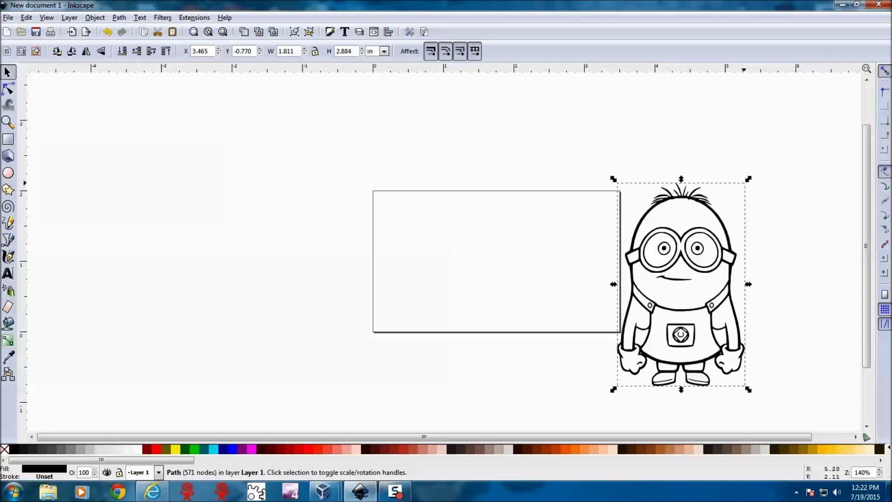
{"action": "left_click", "coordinate": [668, 199]}
{"action": "left_click_drag", "start_coordinate": [748, 181], "coordinate": [594, 222]}
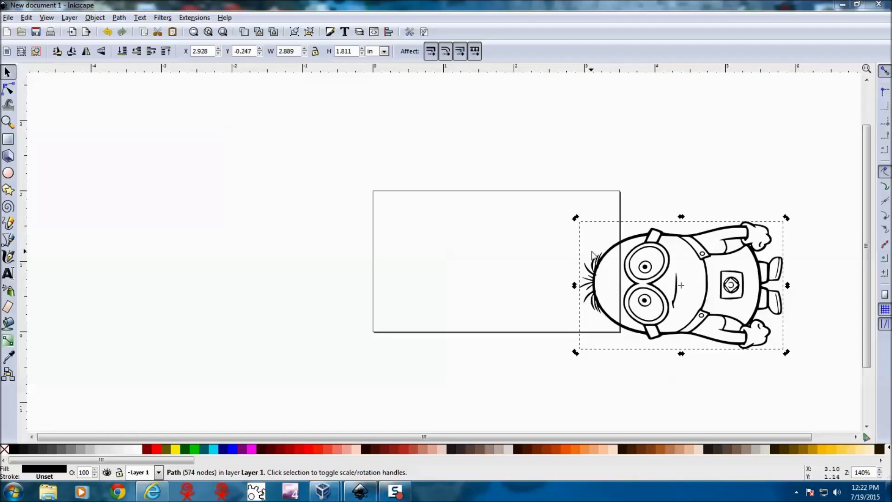
{"action": "left_click_drag", "start_coordinate": [616, 247], "coordinate": [426, 222]}
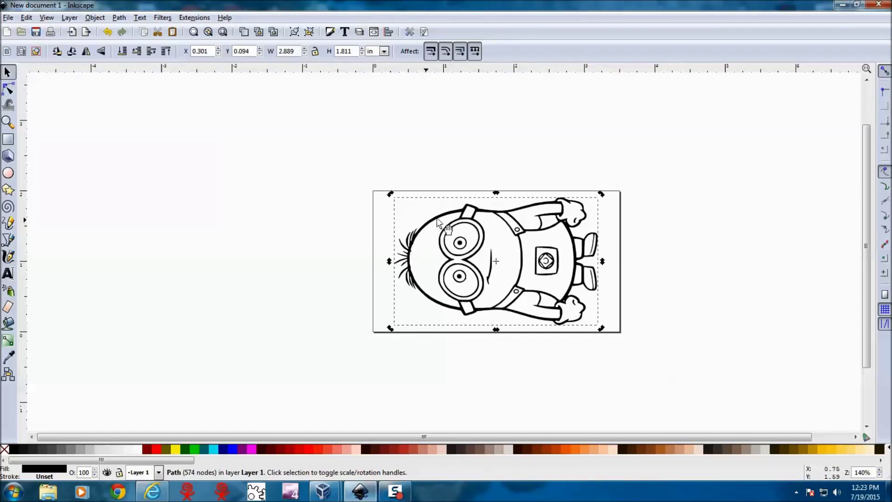
Scale the minion down to about 2.65 x 1.60 in and recentre it on the page at about X 0.41, Y 0.21 in
{"action": "key", "text": "plus"}
{"action": "key", "text": "plus"}
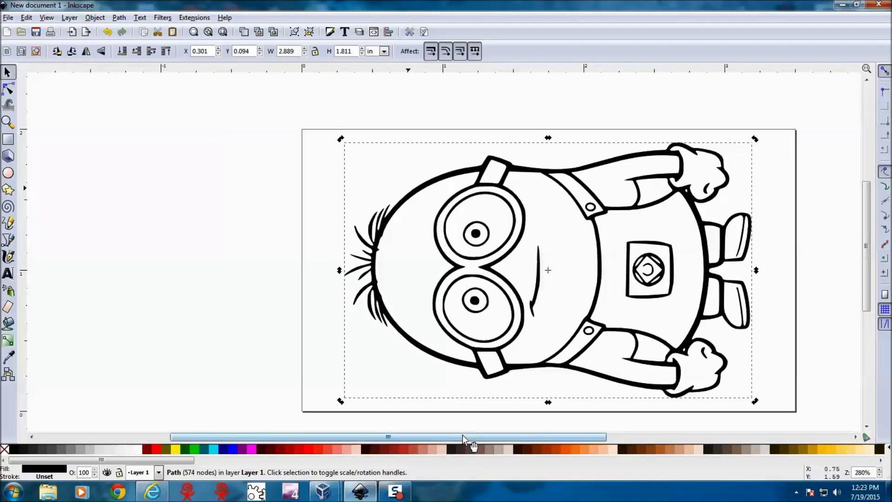
{"action": "left_click_drag", "start_coordinate": [463, 435], "coordinate": [513, 436]}
{"action": "left_click", "coordinate": [626, 160]}
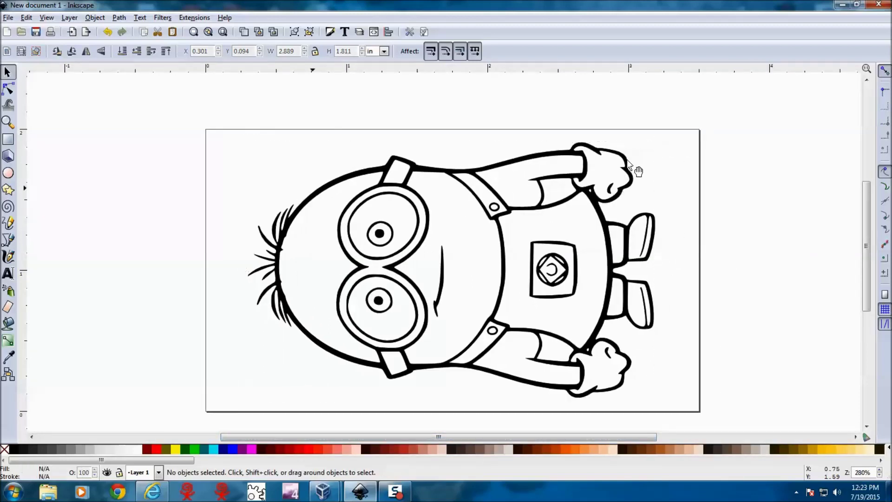
{"action": "left_click", "coordinate": [517, 169]}
{"action": "left_click_drag", "start_coordinate": [661, 138], "coordinate": [627, 168]}
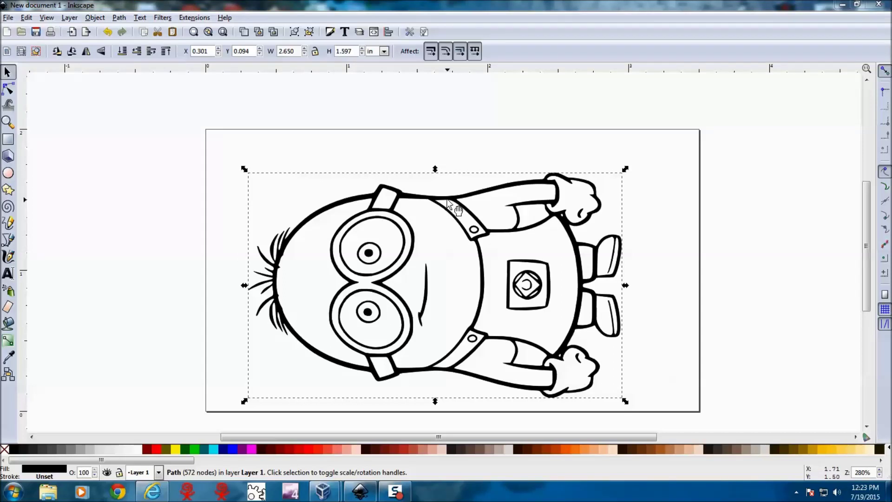
{"action": "left_click_drag", "start_coordinate": [450, 205], "coordinate": [465, 181]}
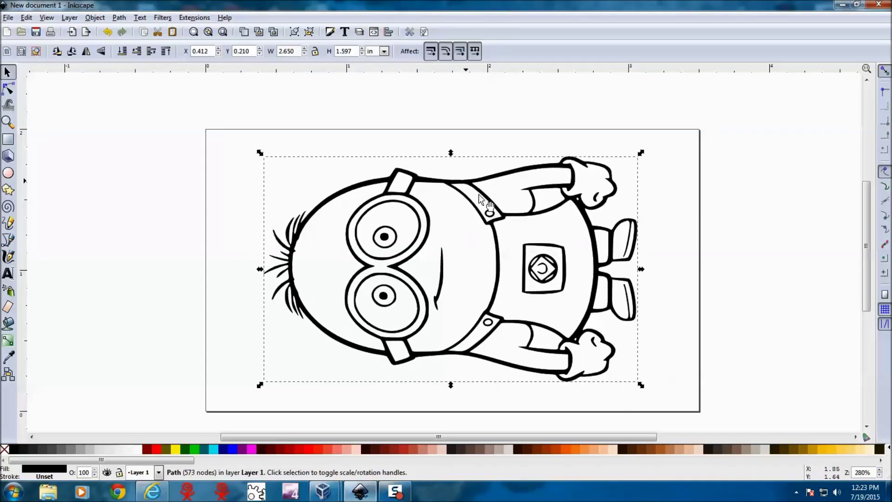
{"action": "left_click", "coordinate": [750, 288]}
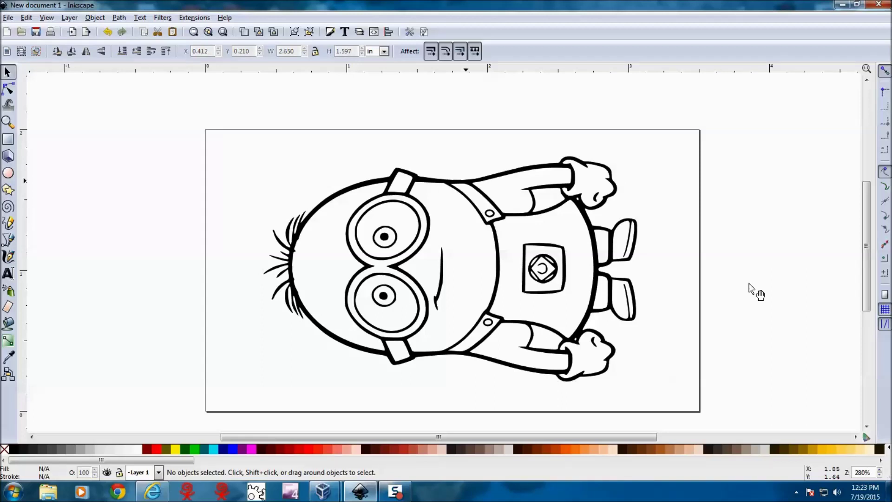
Draw a filled rectangle about 3.08 x 1.73 in overlapping the minion's head and lower it to the bottom of the stack
{"action": "key", "text": "minus"}
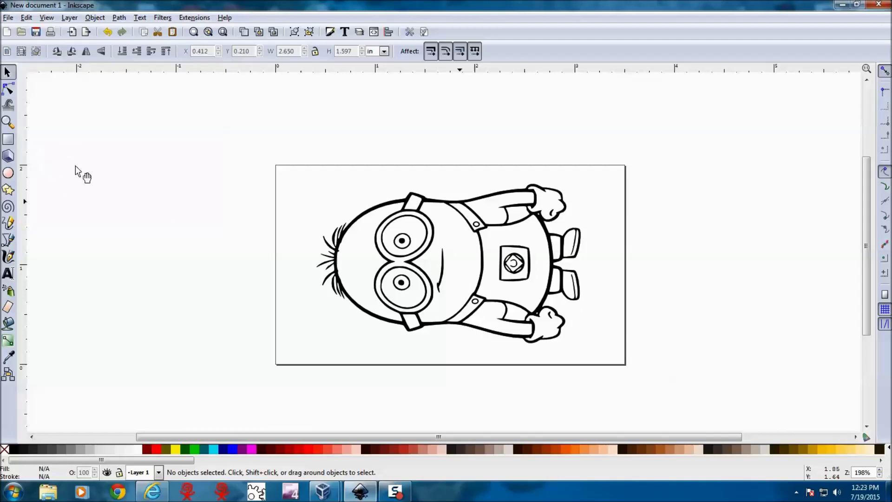
{"action": "left_click", "coordinate": [8, 139]}
{"action": "left_click_drag", "start_coordinate": [120, 130], "coordinate": [427, 302]}
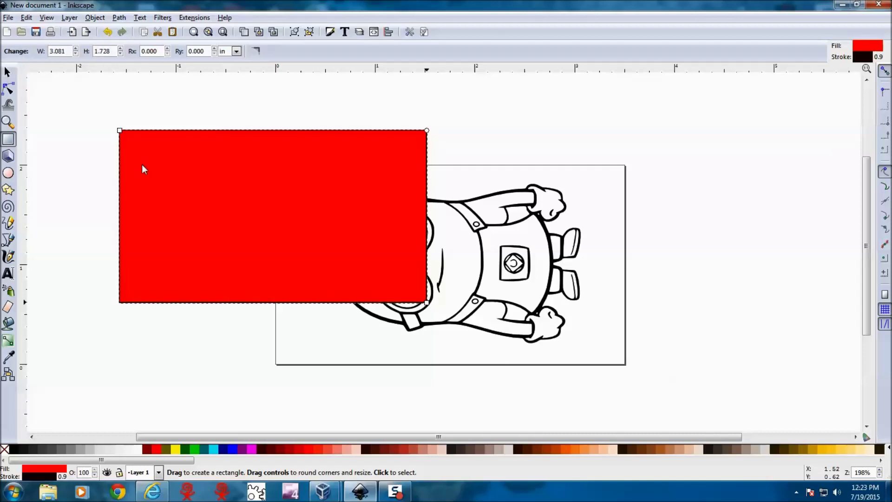
{"action": "left_click", "coordinate": [118, 18]}
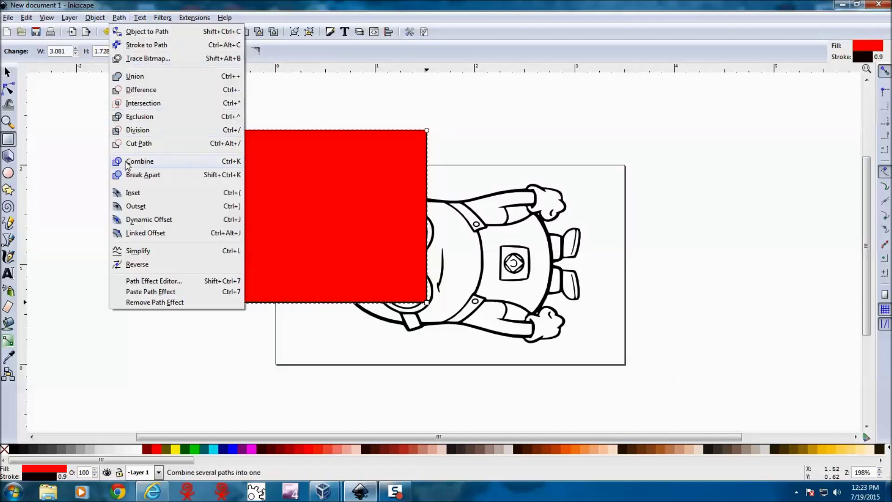
{"action": "mouse_move", "coordinate": [94, 18]}
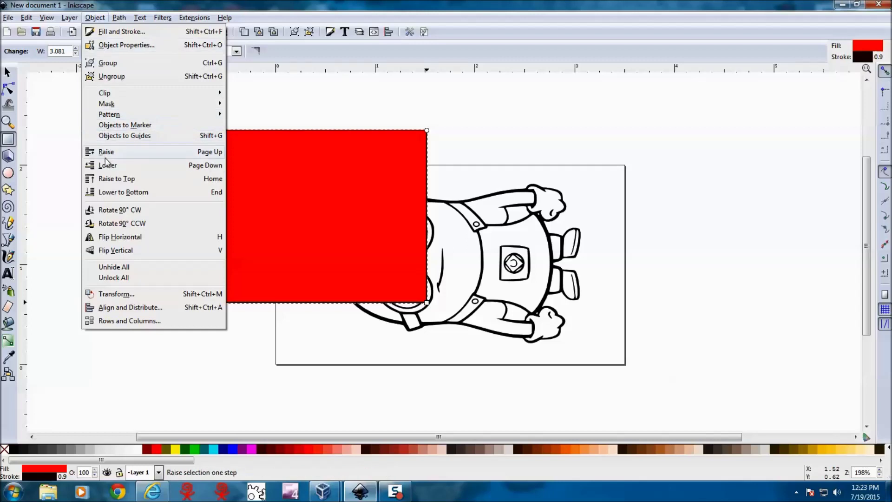
{"action": "left_click", "coordinate": [111, 191]}
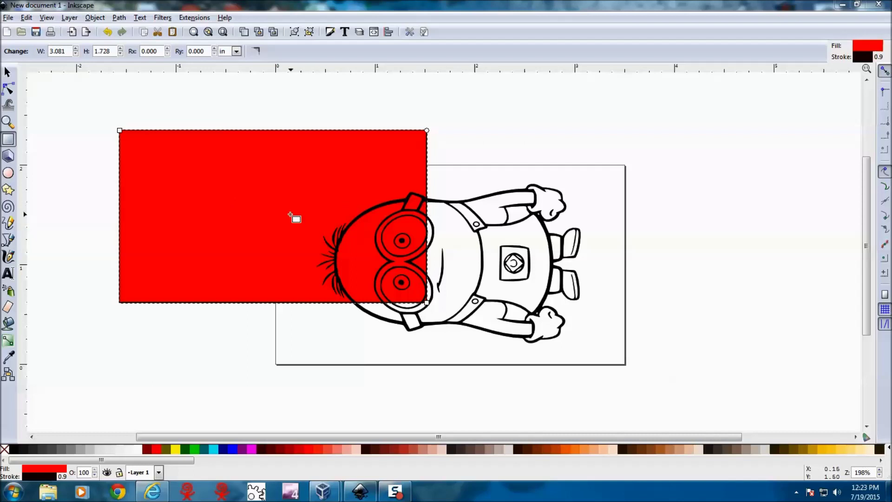
Move the red rectangle behind the minion and enlarge it to about 3.24 x 1.81 in, at about X 0.12, Y 0.10 in
{"action": "left_click", "coordinate": [7, 72]}
{"action": "left_click_drag", "start_coordinate": [190, 210], "coordinate": [134, 233]}
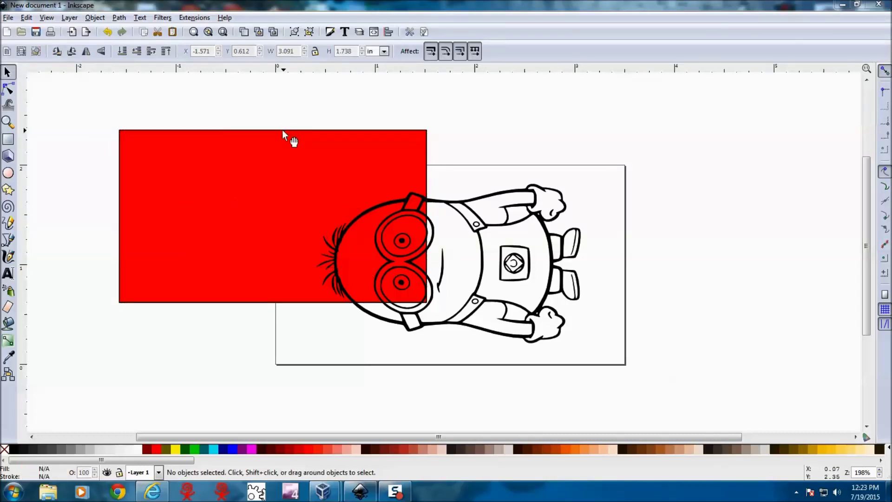
{"action": "left_click_drag", "start_coordinate": [282, 131], "coordinate": [459, 180]}
{"action": "left_click_drag", "start_coordinate": [607, 174], "coordinate": [616, 167]}
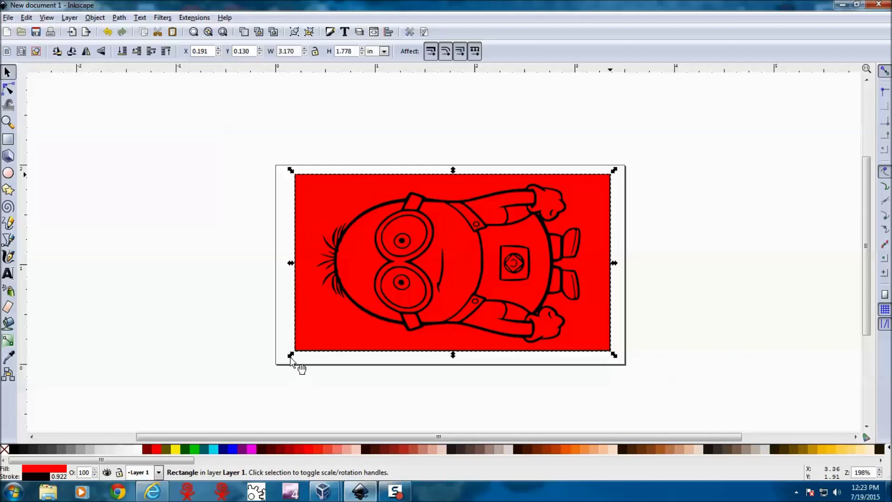
{"action": "left_click_drag", "start_coordinate": [290, 357], "coordinate": [283, 359]}
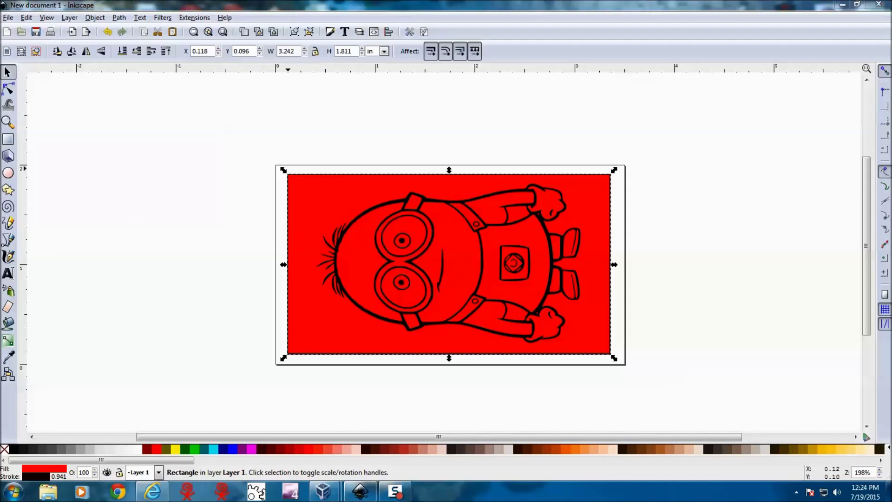
Subtract the minion path from the red rectangle with the Difference operation
{"action": "left_click", "coordinate": [424, 248]}
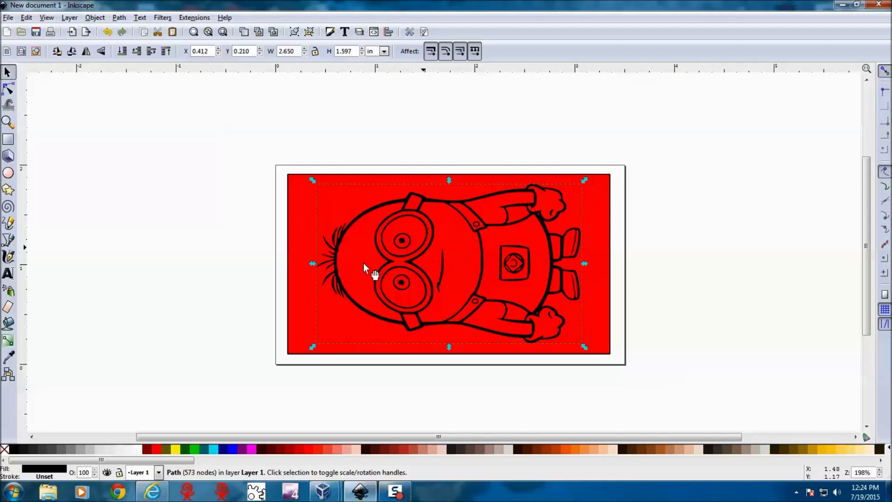
{"action": "key", "text": "shift"}
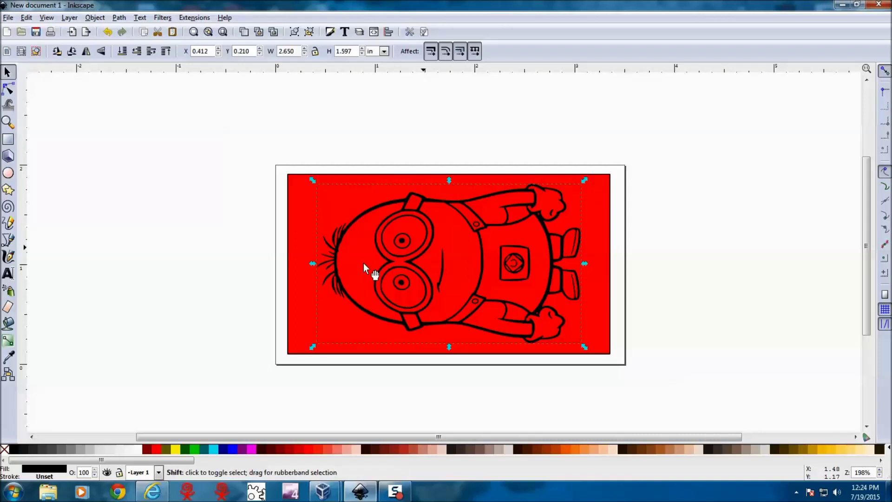
{"action": "left_click", "coordinate": [304, 226], "text": "shift"}
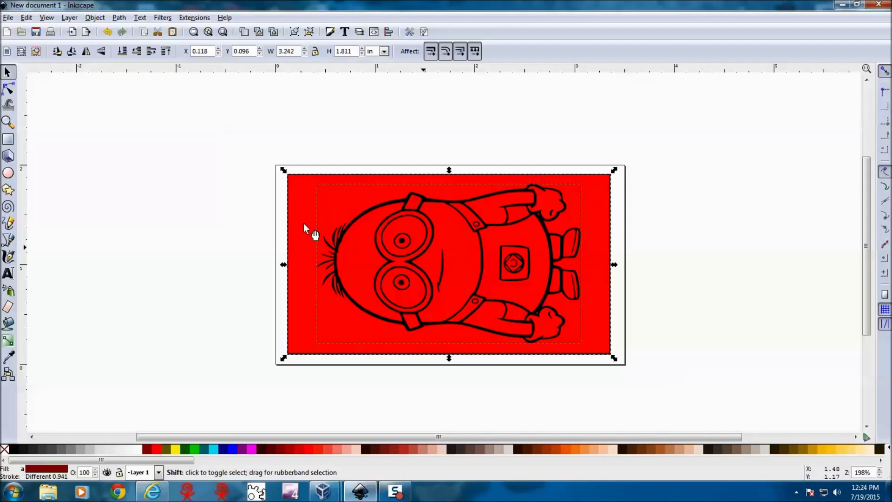
{"action": "left_click", "coordinate": [119, 18]}
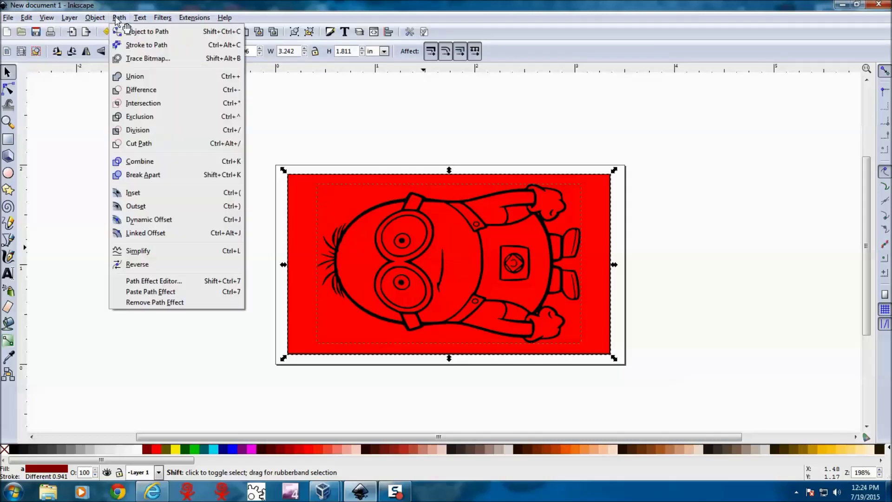
{"action": "left_click", "coordinate": [127, 90]}
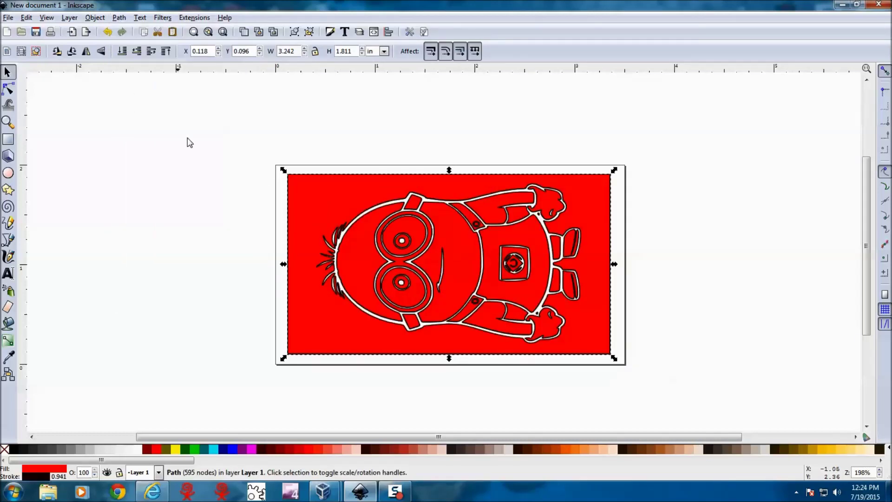
{"action": "left_click", "coordinate": [230, 181]}
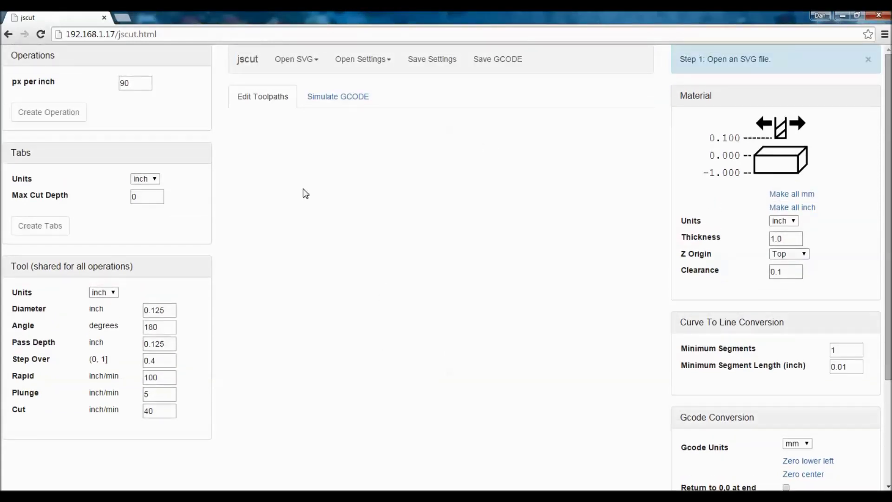
Switch to jscut and open the local SVG file stamp minion.svg
{"action": "left_click", "coordinate": [302, 59]}
{"action": "left_click", "coordinate": [288, 84]}
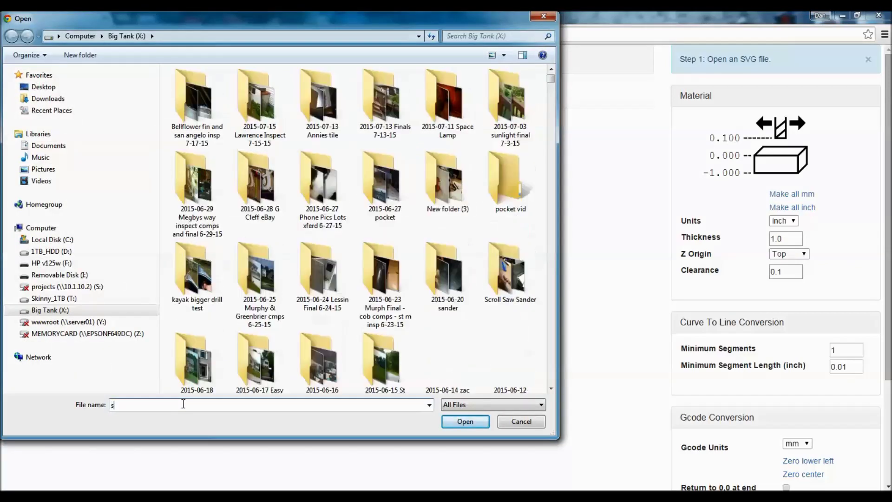
{"action": "type", "text": "tamp mini"}
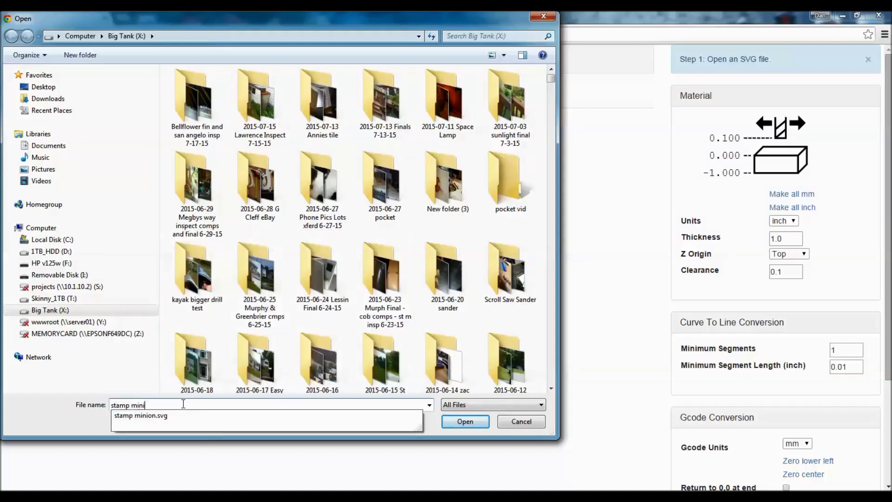
{"action": "key", "text": "Down"}
{"action": "key", "text": "Return"}
{"action": "key", "text": "Return"}
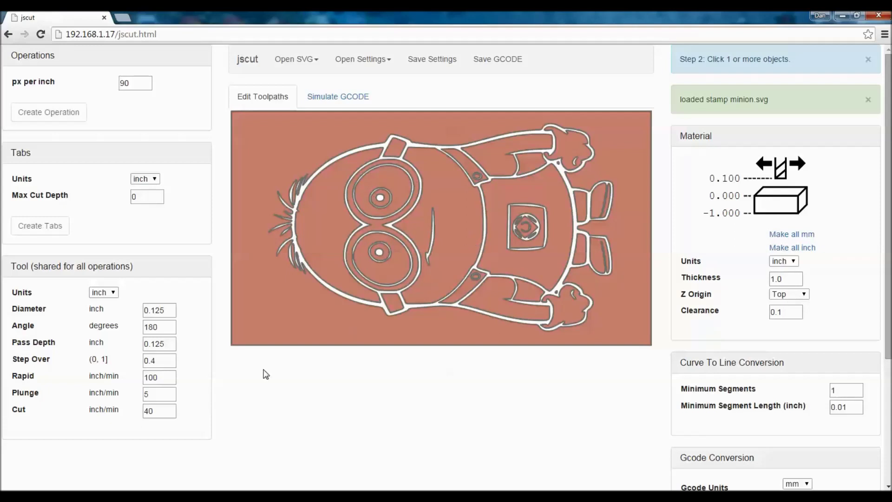
Set the tool's cut rate to 60 inch/min, pass depth to 0.0625 inch and diameter to 0.0625 inch
{"action": "double_click", "coordinate": [159, 412]}
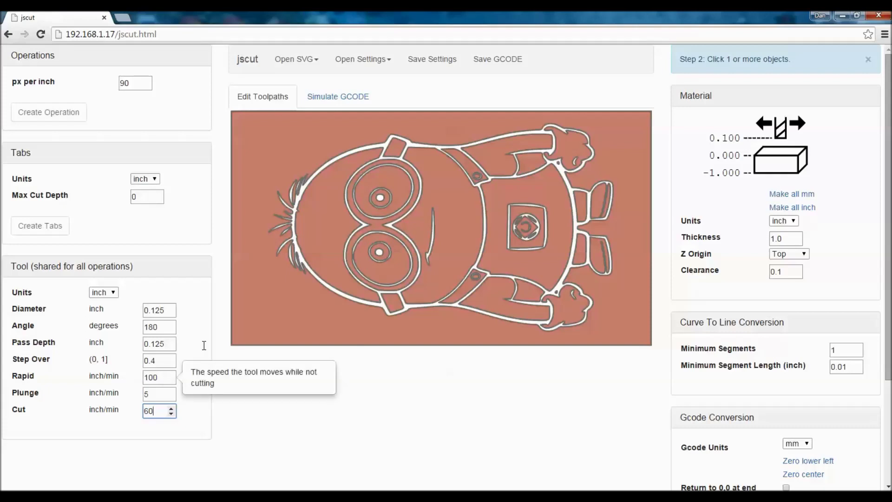
{"action": "left_click", "coordinate": [167, 344]}
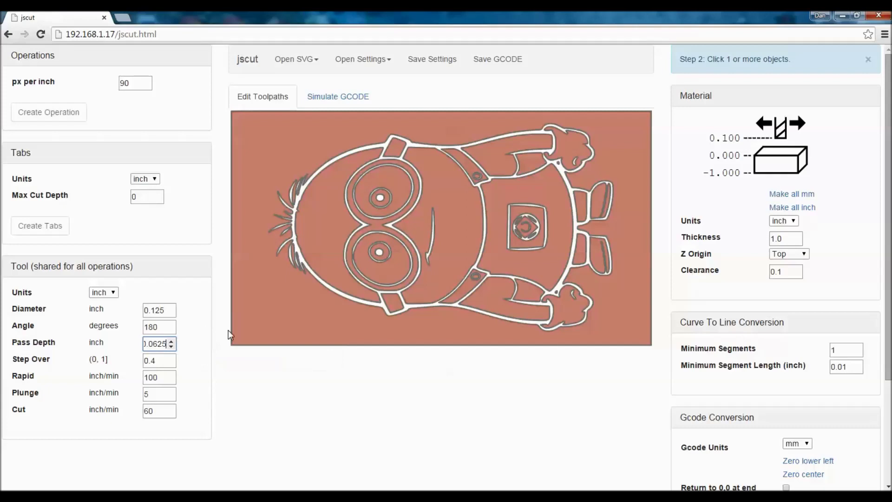
{"action": "left_click", "coordinate": [168, 310]}
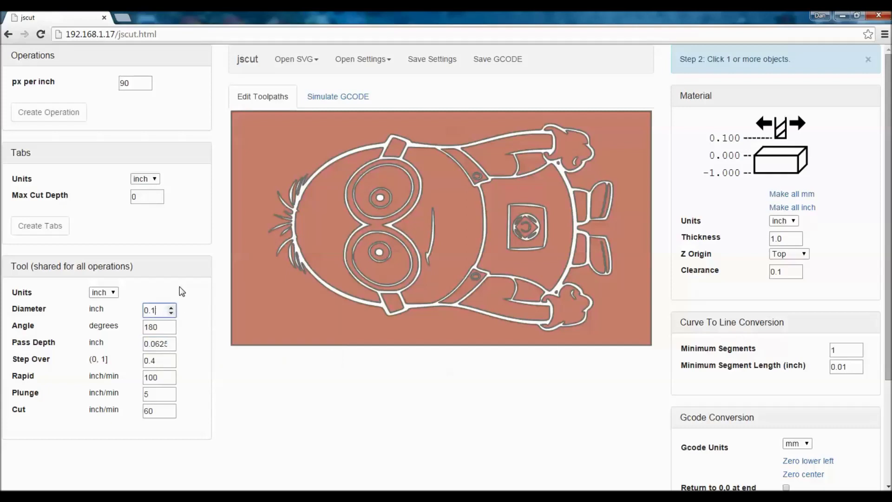
{"action": "type", "text": "0.0625"}
Create a Pocket operation from the red background shape and generate its toolpath
{"action": "left_click", "coordinate": [266, 323]}
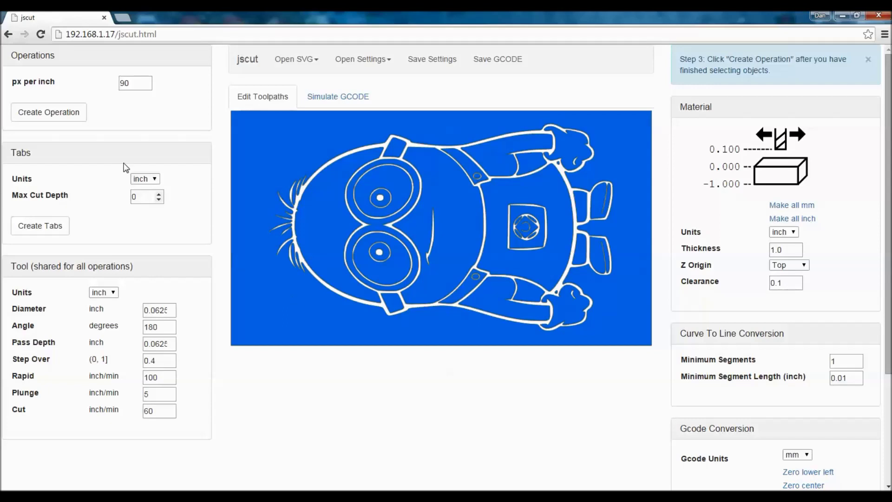
{"action": "left_click", "coordinate": [68, 116]}
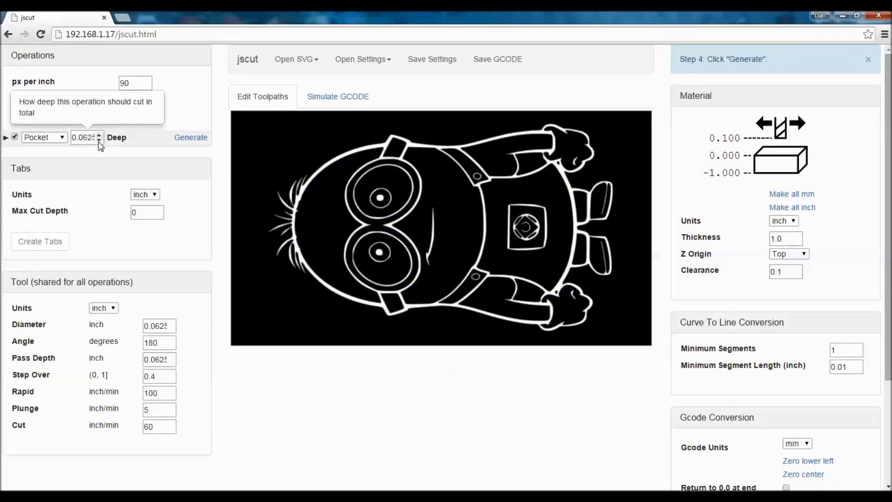
{"action": "left_click", "coordinate": [190, 138]}
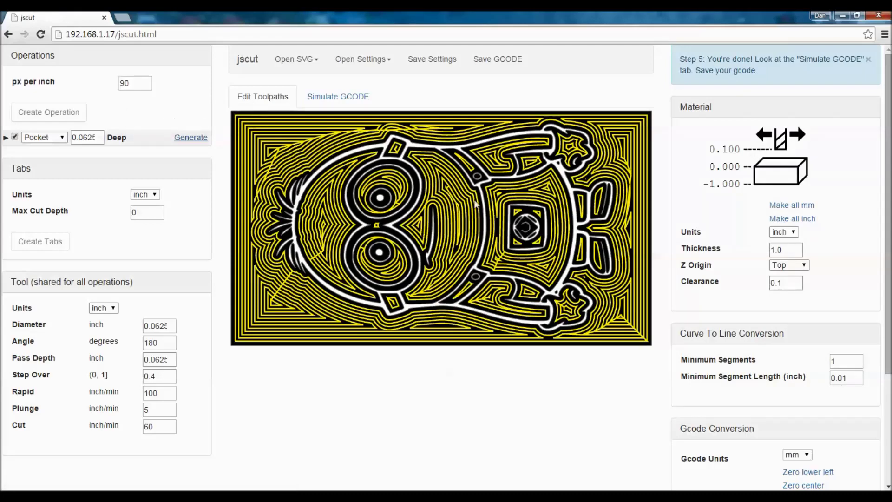
Simulate the G-code and examine the carved minion from several angles, along with the simulation time control
{"action": "left_click", "coordinate": [341, 96]}
{"action": "left_click_drag", "start_coordinate": [336, 309], "coordinate": [359, 284]}
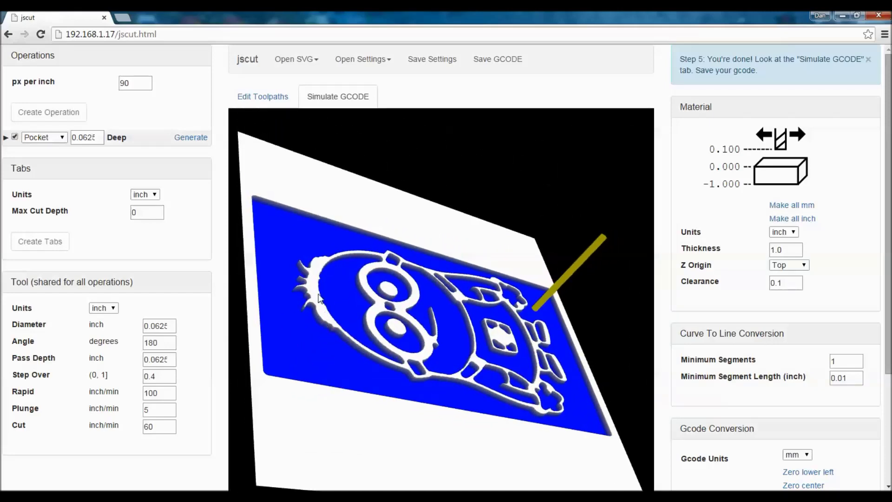
{"action": "left_click_drag", "start_coordinate": [307, 352], "coordinate": [286, 382]}
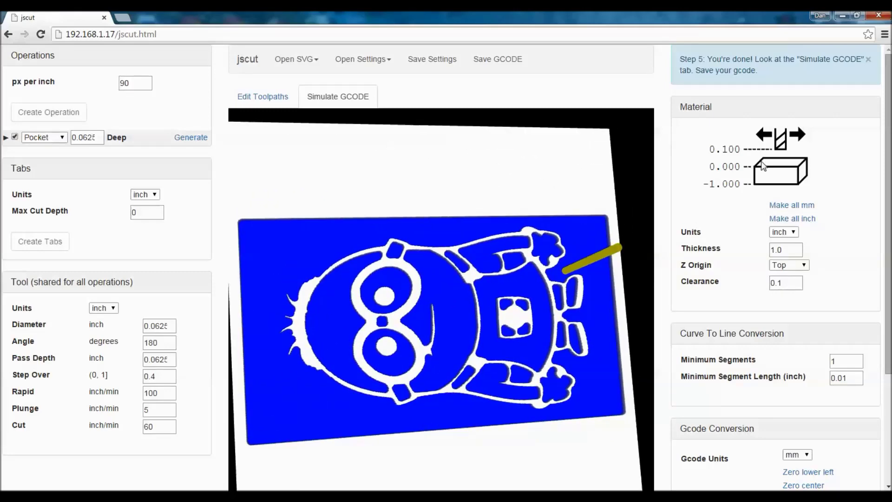
{"action": "left_click_drag", "start_coordinate": [885, 155], "coordinate": [885, 231]}
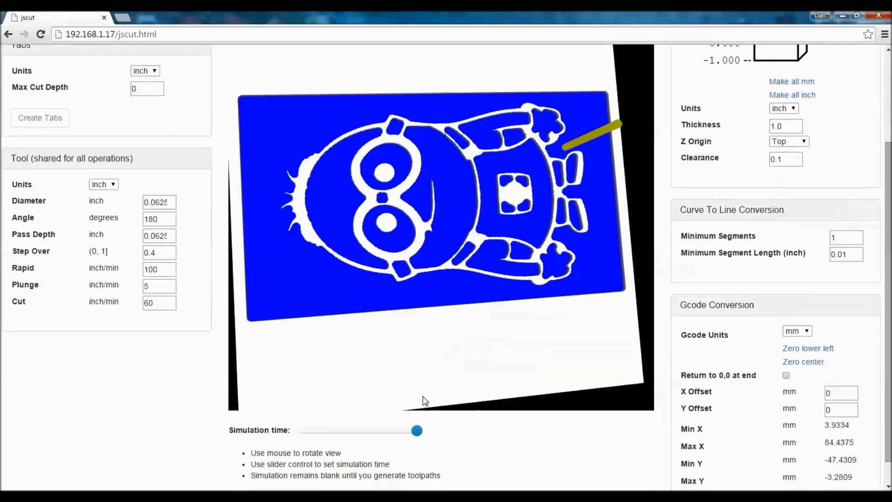
{"action": "left_click", "coordinate": [418, 432]}
{"action": "scroll", "coordinate": [601, 186], "scroll_direction": "up", "scroll_amount": 3}
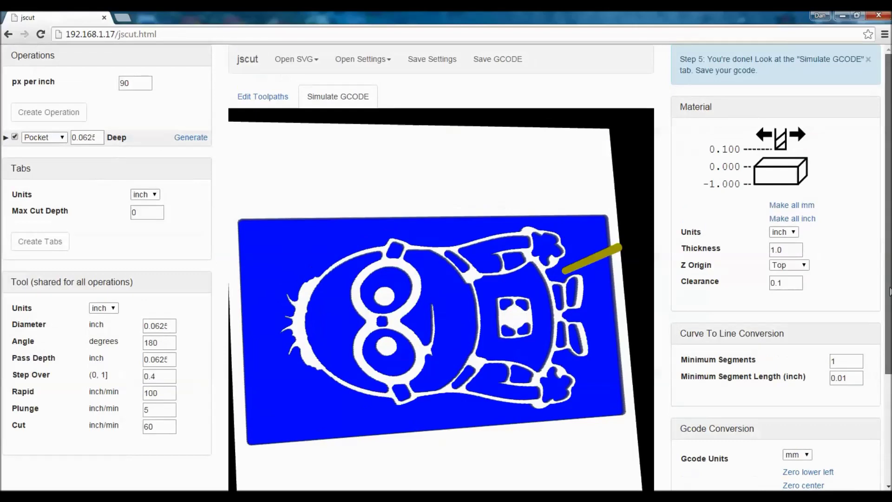
Save the G-code to a local file named "stamp minion"
{"action": "left_click", "coordinate": [498, 59]}
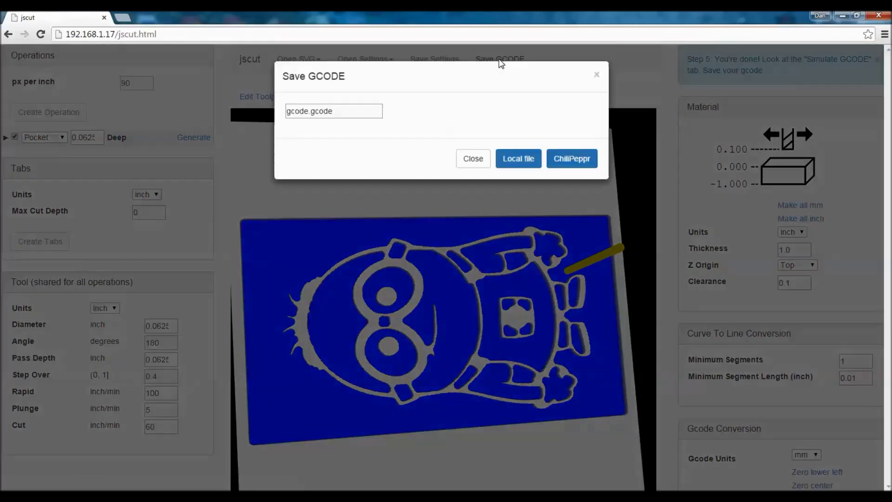
{"action": "triple_click", "coordinate": [349, 109]}
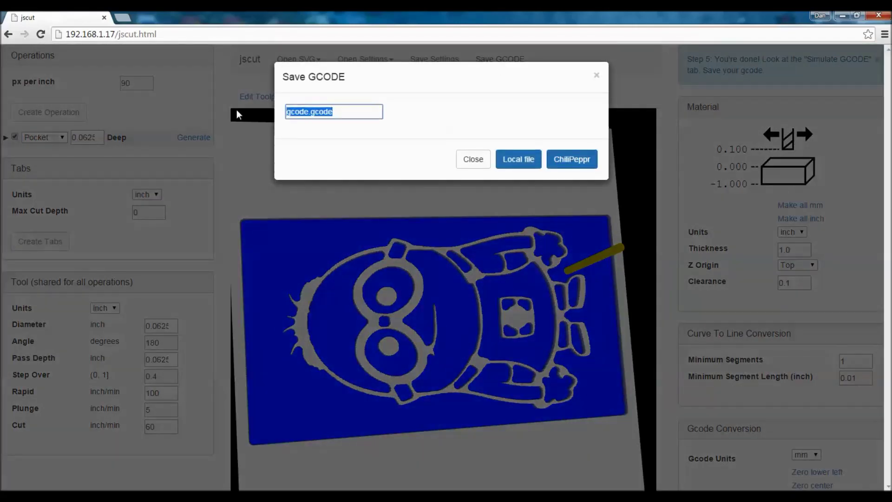
{"action": "type", "text": "stamp m"}
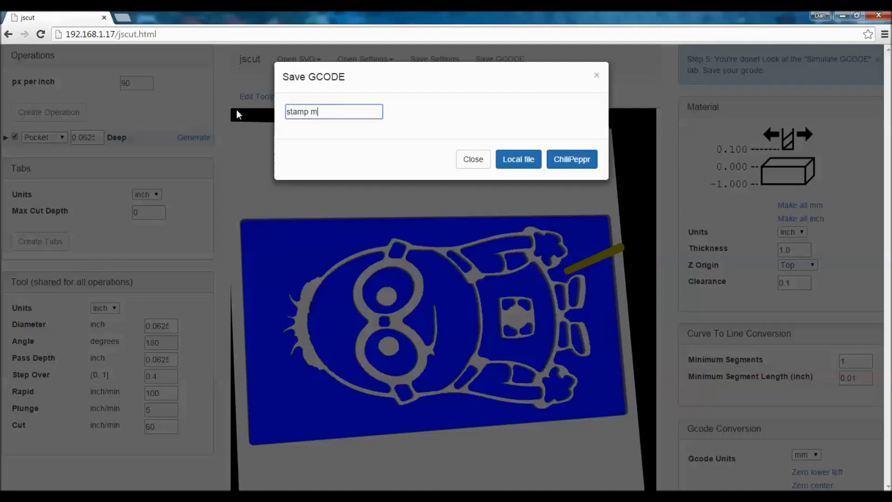
{"action": "type", "text": "inion"}
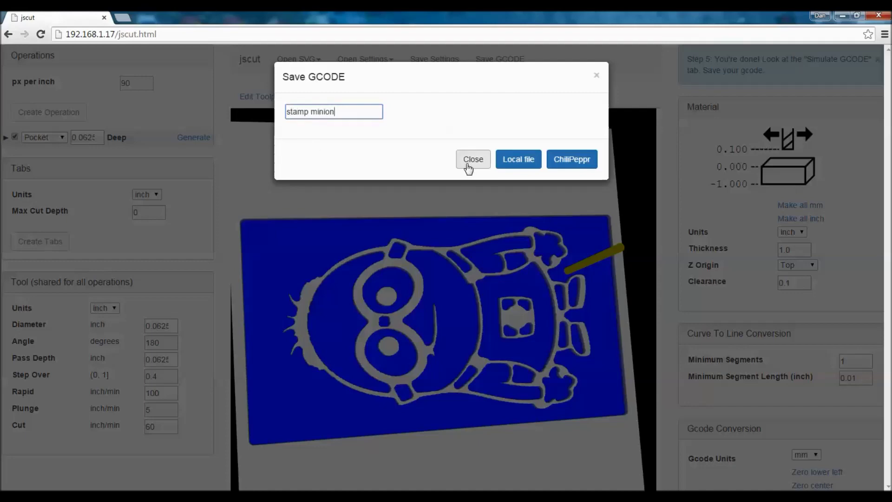
{"action": "left_click", "coordinate": [513, 161]}
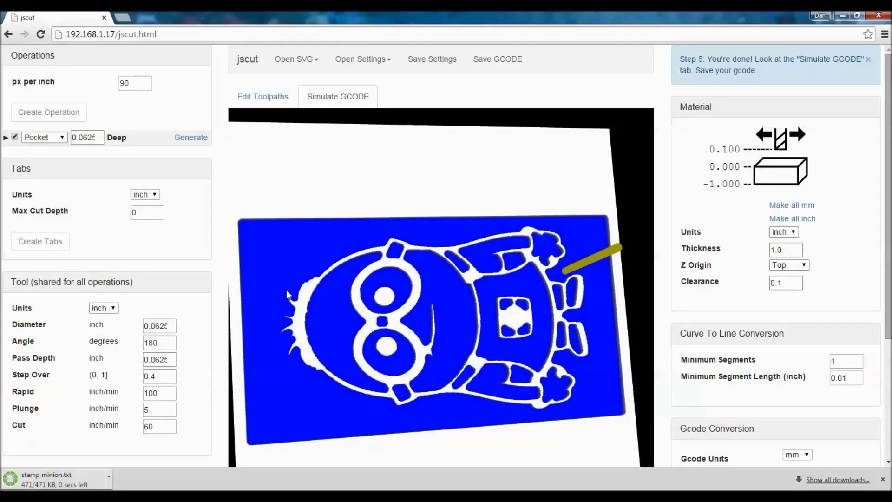